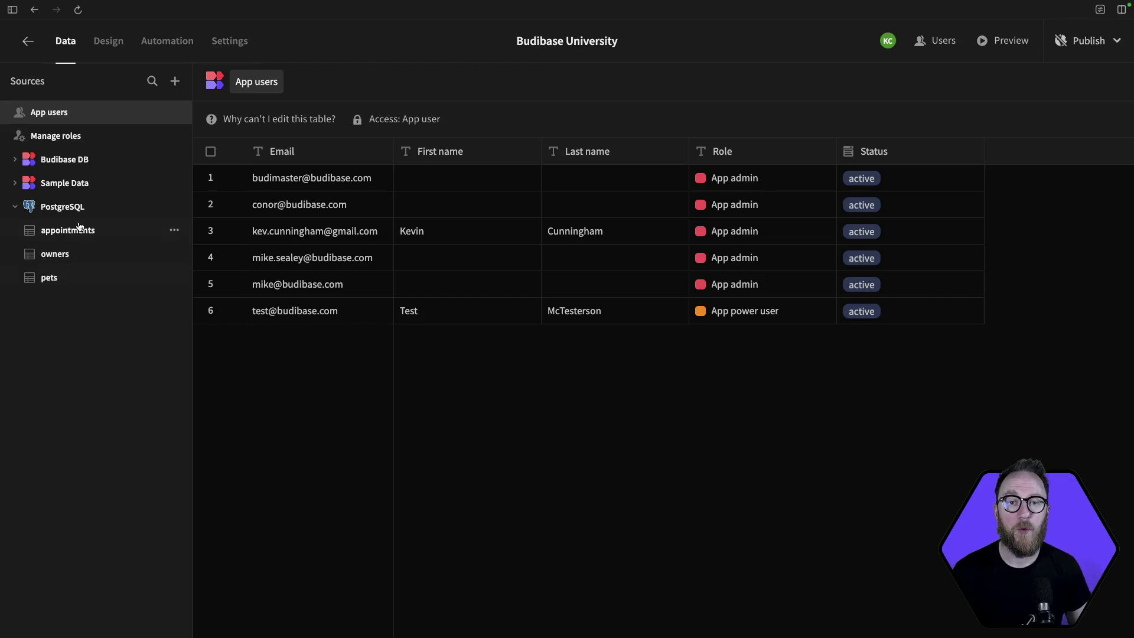
Step: Add a view named 'Past work' to the Jobs table under Sample Data
left_click(66, 183)
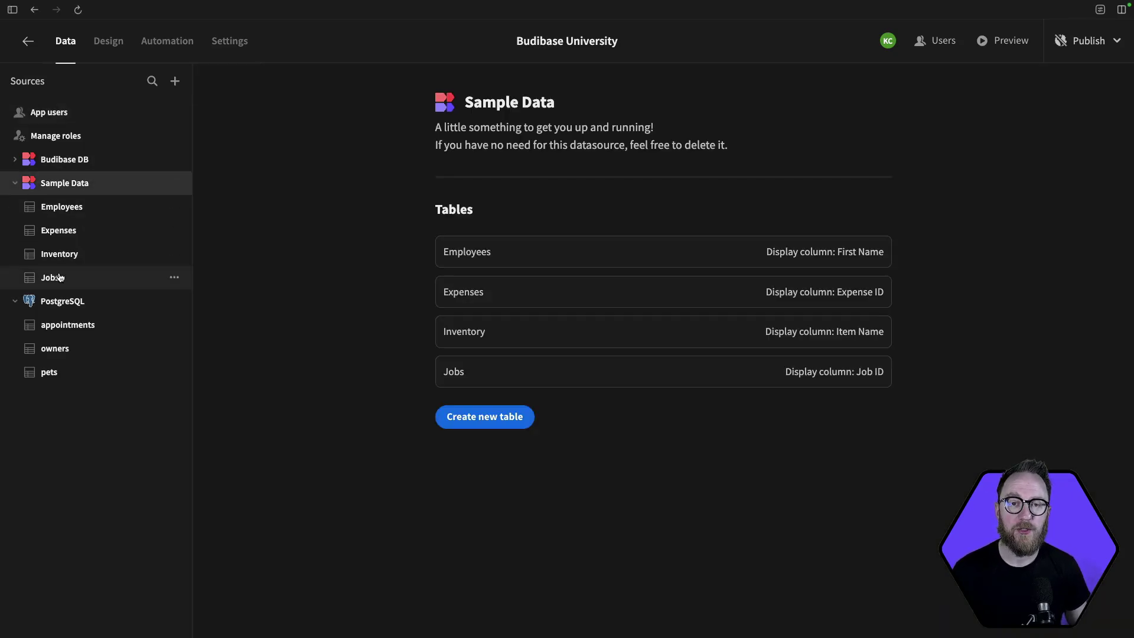
left_click(55, 279)
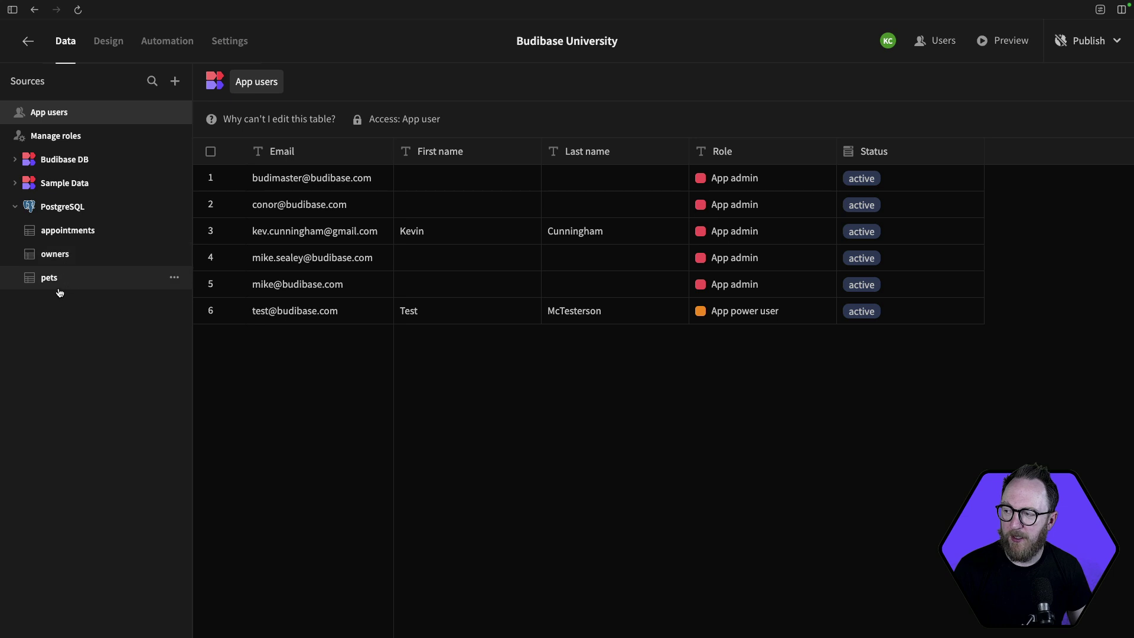
left_click(64, 183)
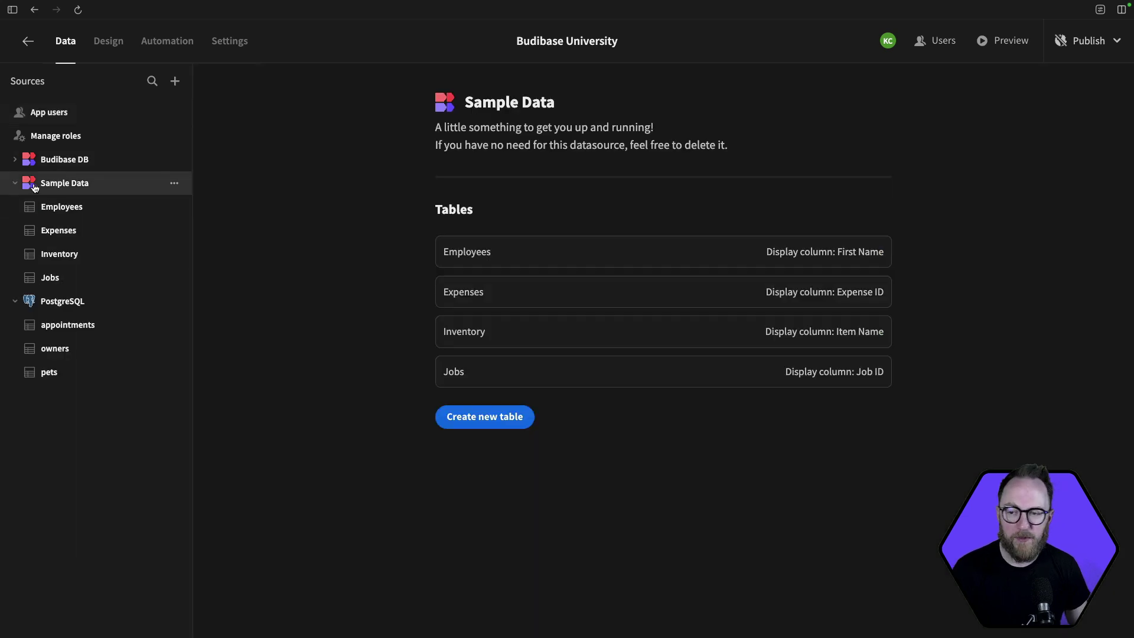
left_click(57, 277)
left_click(339, 91)
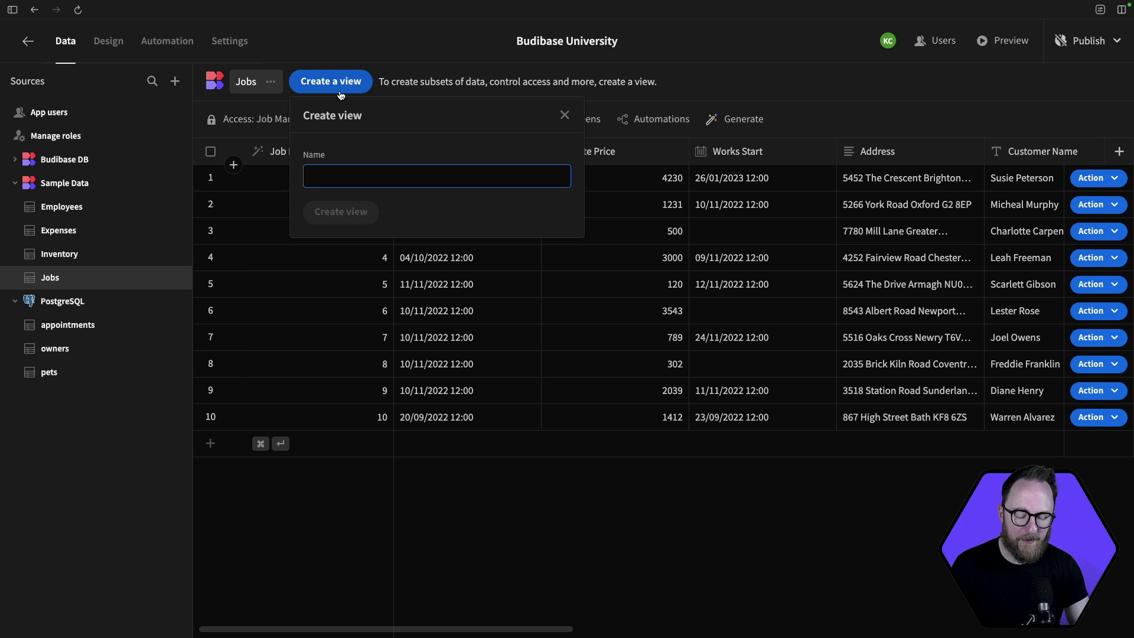
type("Past work")
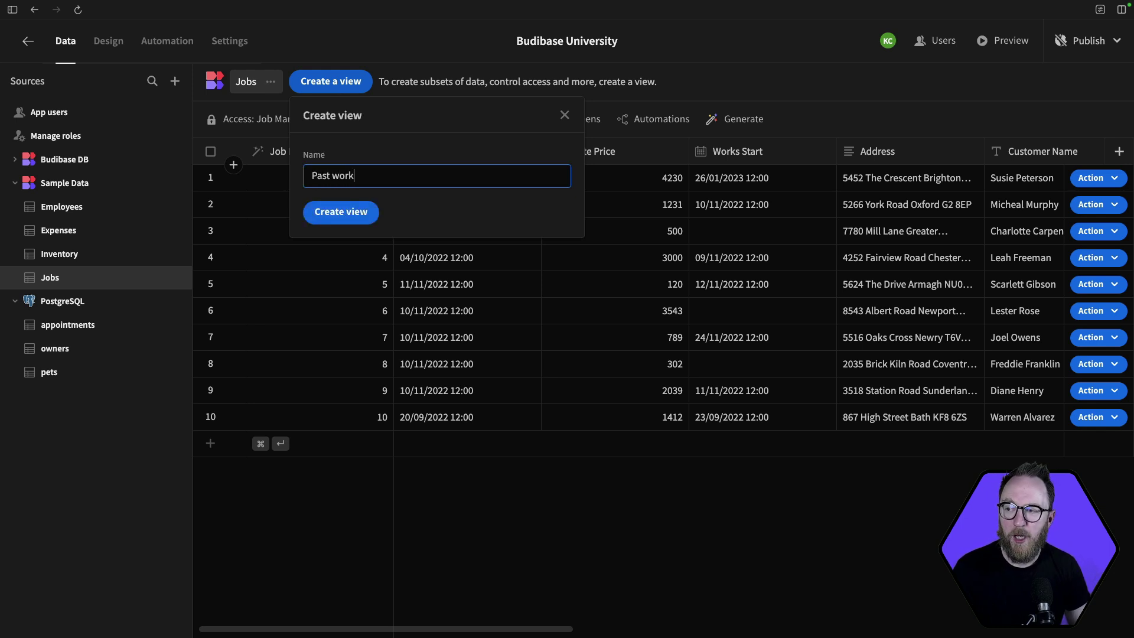
left_click(354, 211)
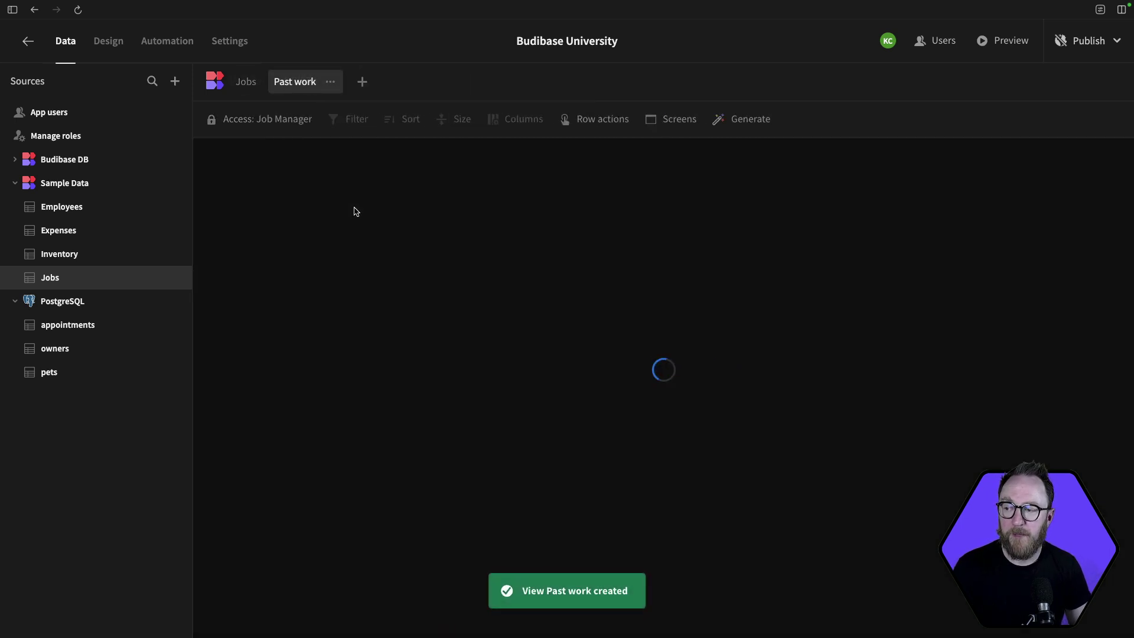
Step: Filter the view to Works End less than or equal to Server Date, and save
left_click(350, 116)
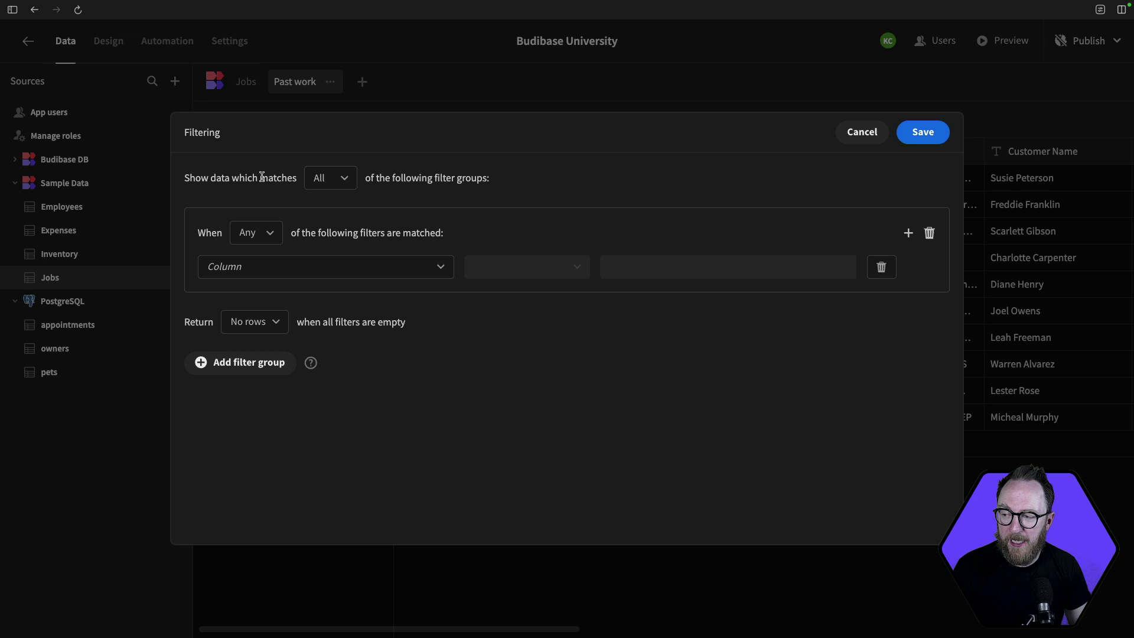
left_click(259, 236)
left_click(374, 266)
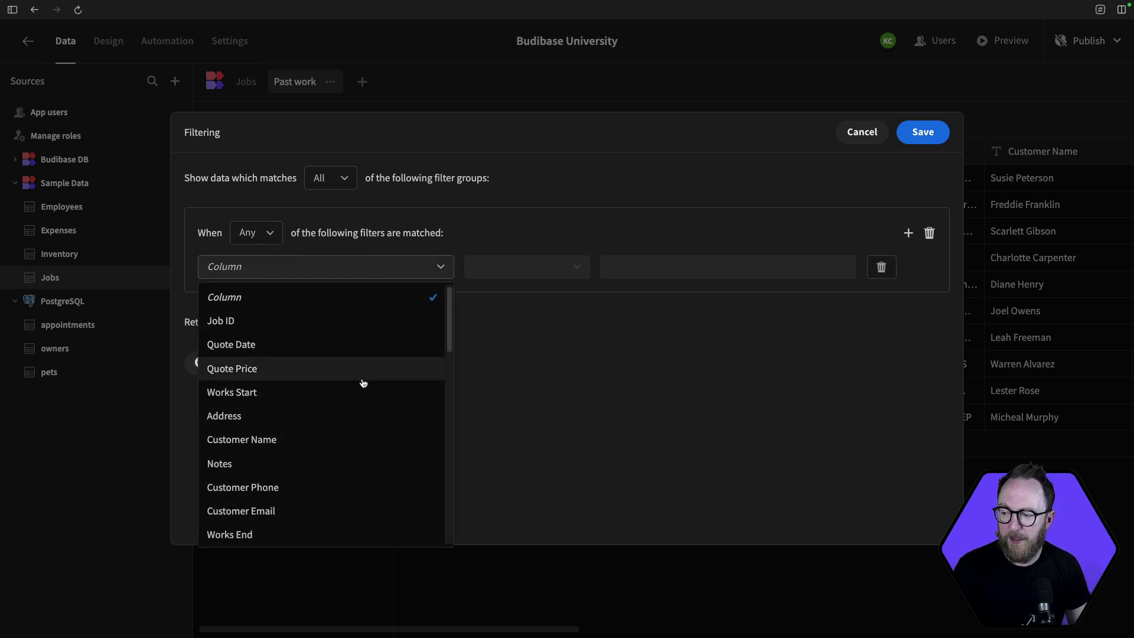
scroll(329, 485, "down", 5)
scroll(328, 479, "up", 3)
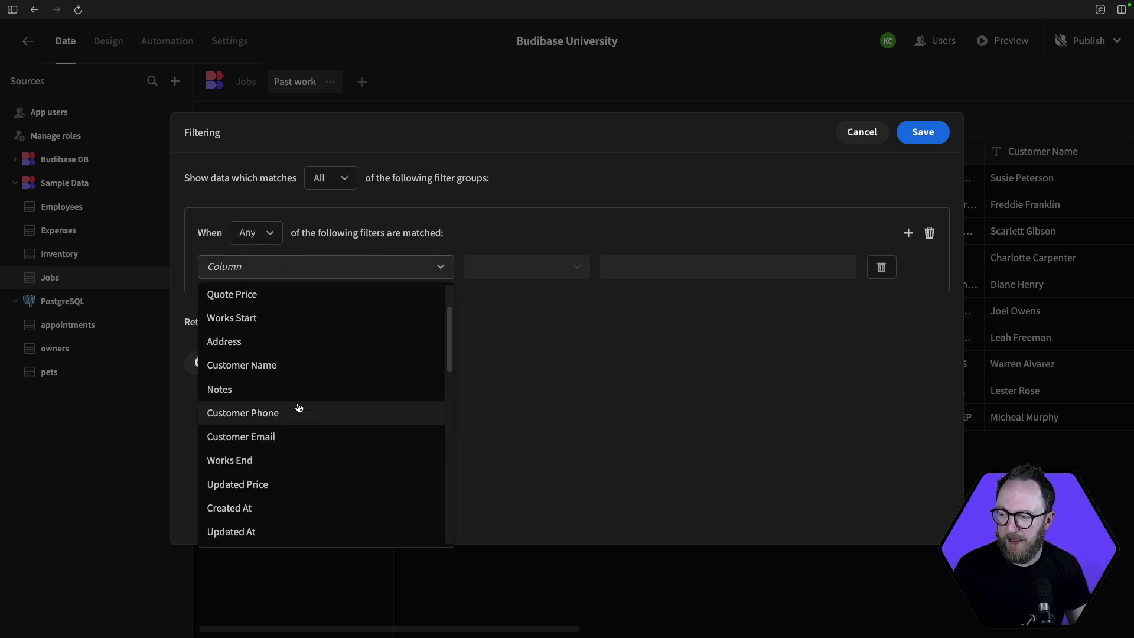
left_click(279, 460)
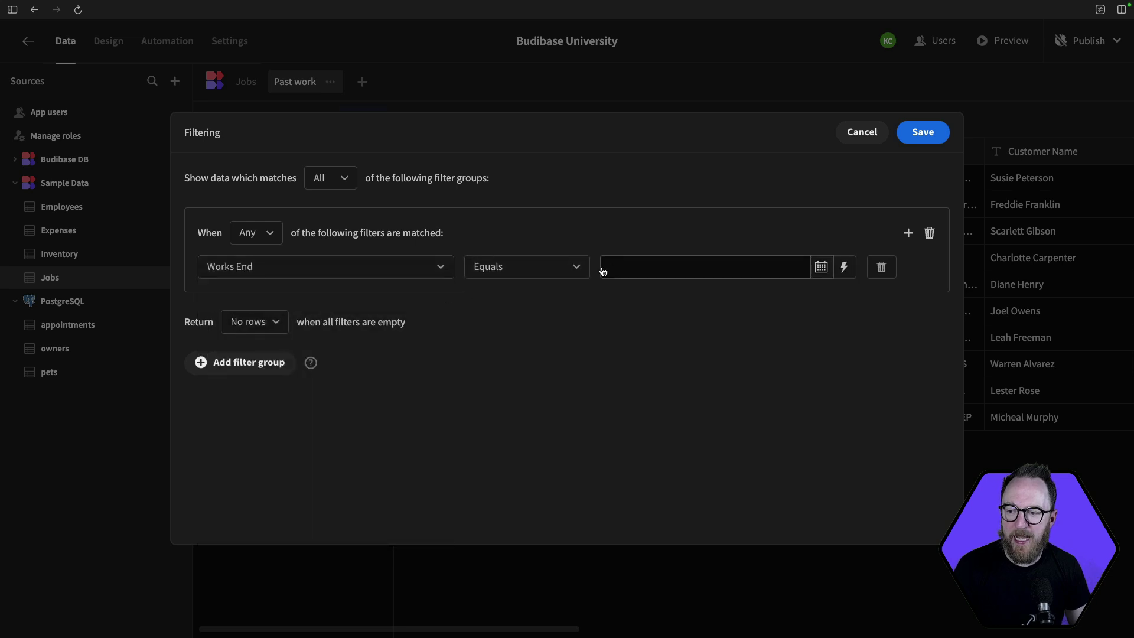
left_click(559, 267)
left_click(525, 367)
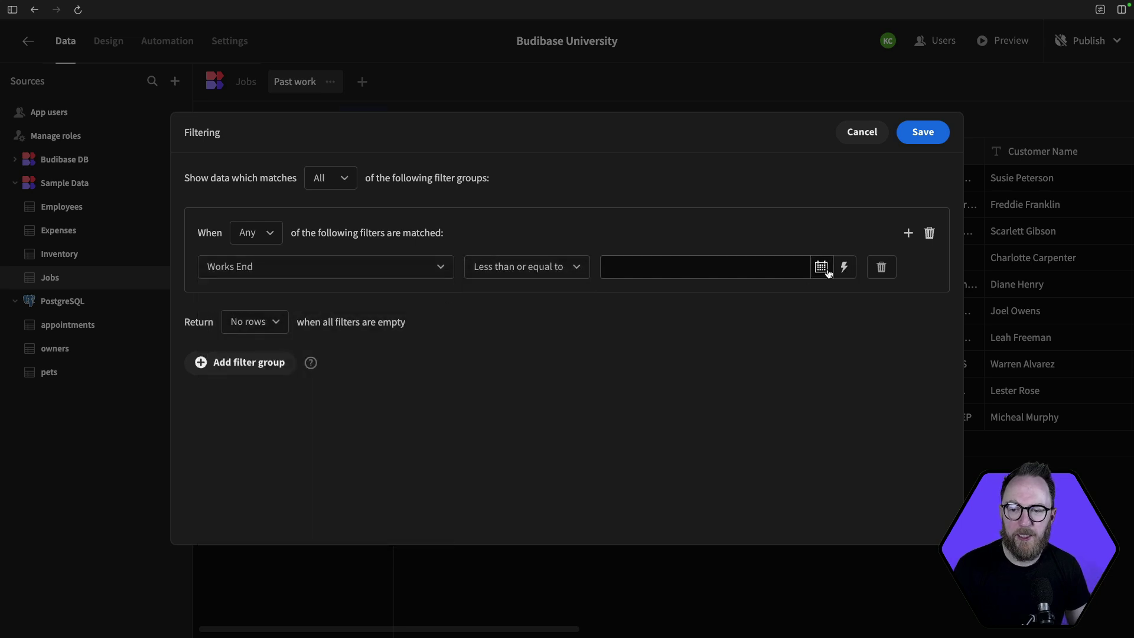
left_click(845, 267)
left_click(738, 221)
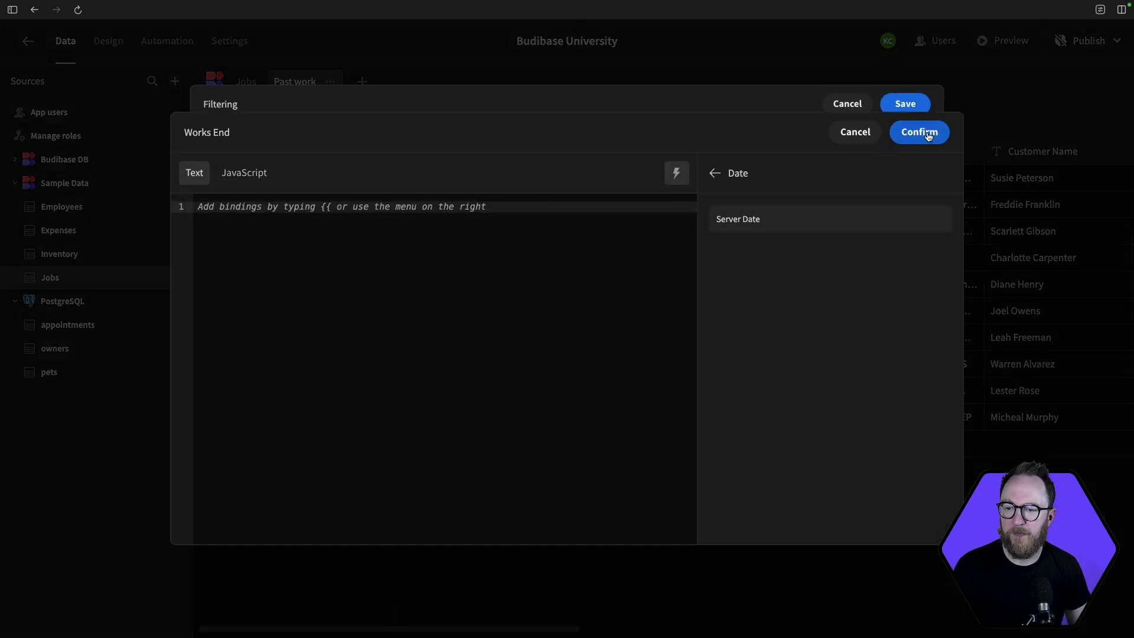
left_click(744, 220)
left_click(916, 132)
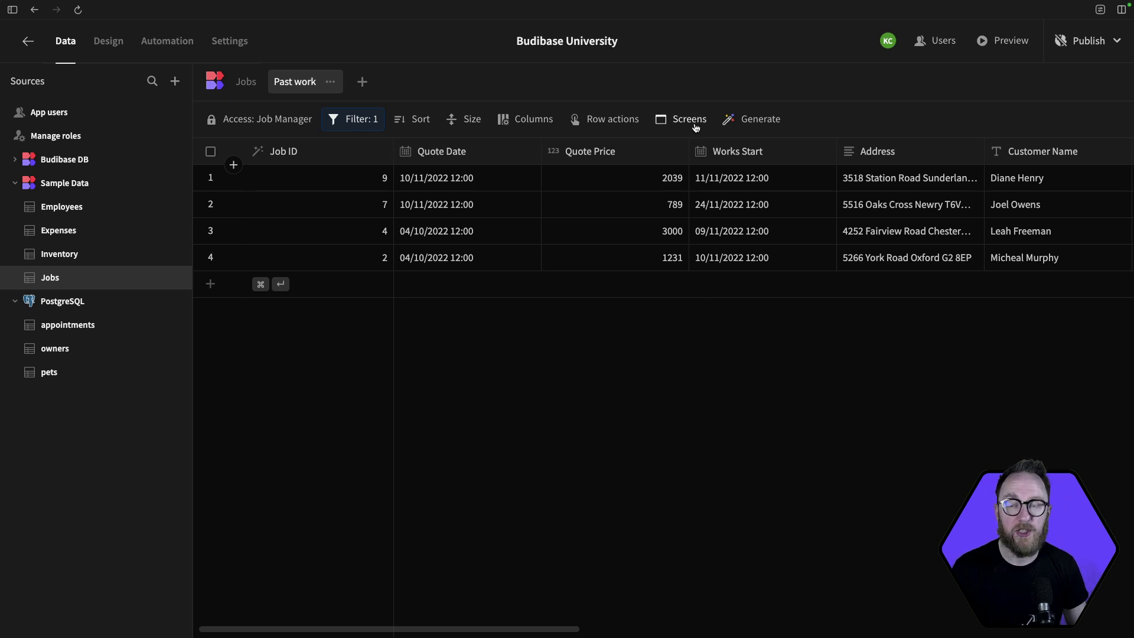
Step: Check that no app screens use the view, then bring up its column settings
left_click(696, 127)
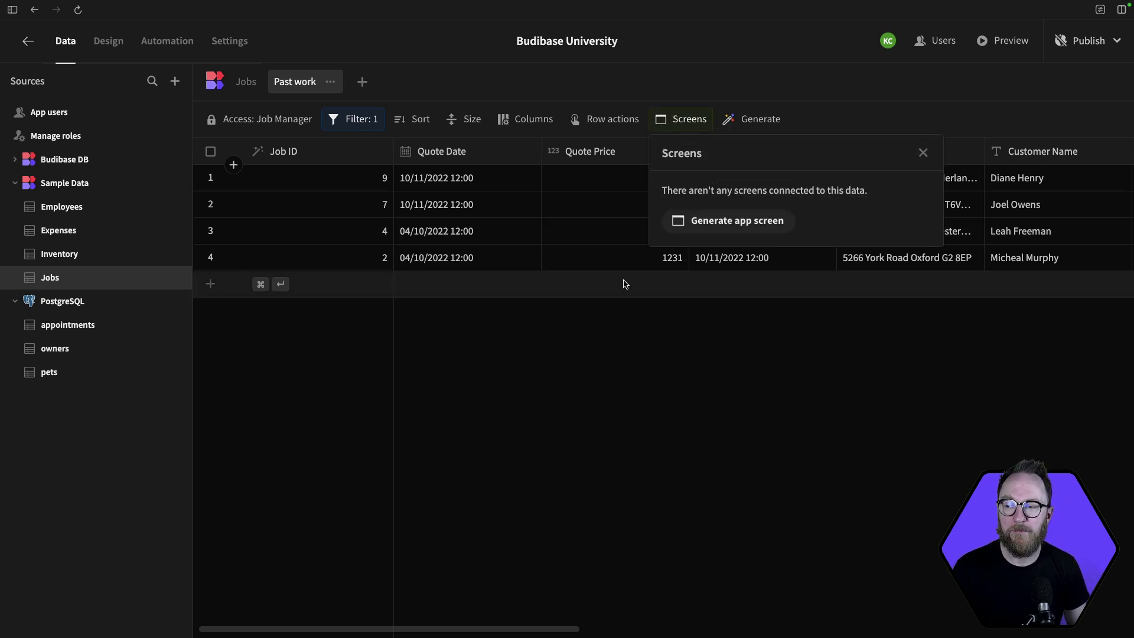
left_click(599, 372)
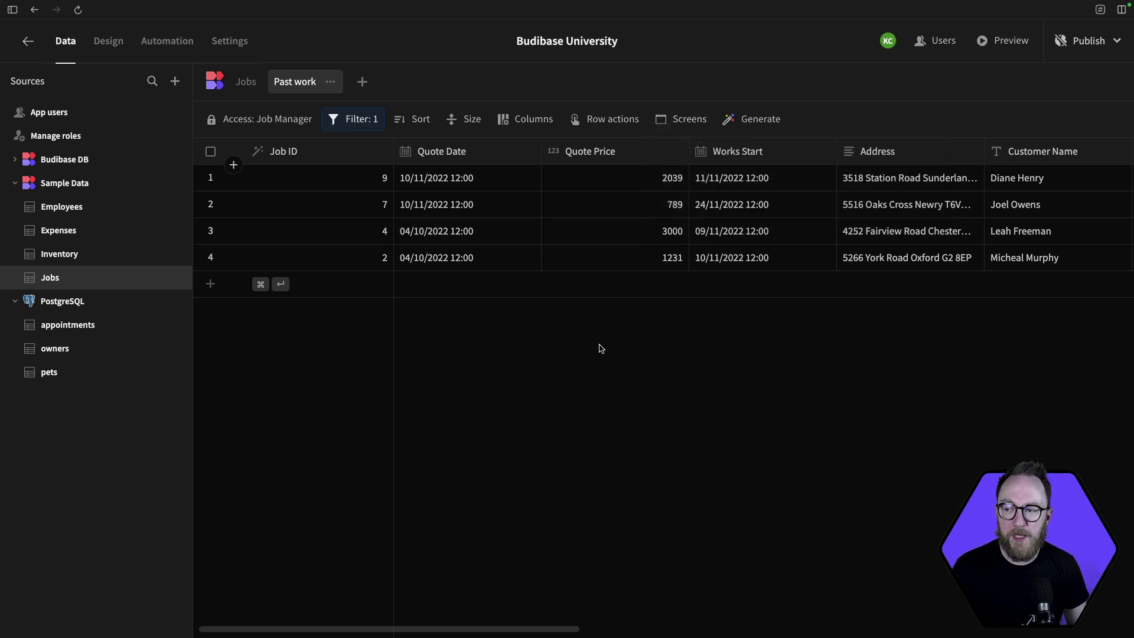
left_click(534, 129)
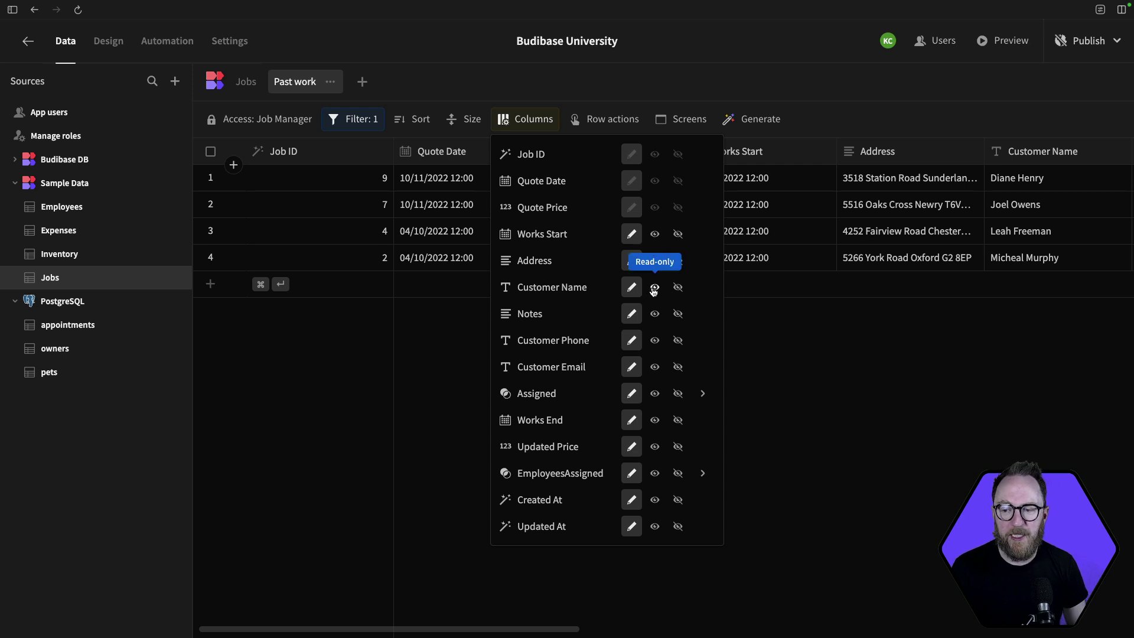
Step: Make Customer Name, Phone, Email, Updated Price and Works End read-only
left_click(654, 287)
left_click(654, 340)
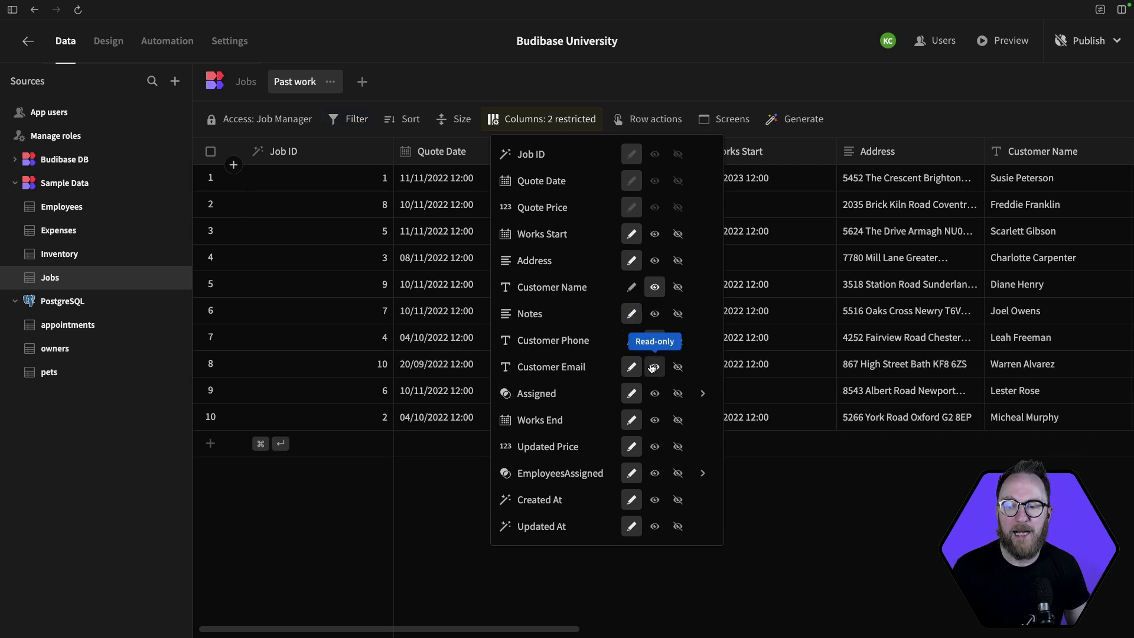
left_click(654, 367)
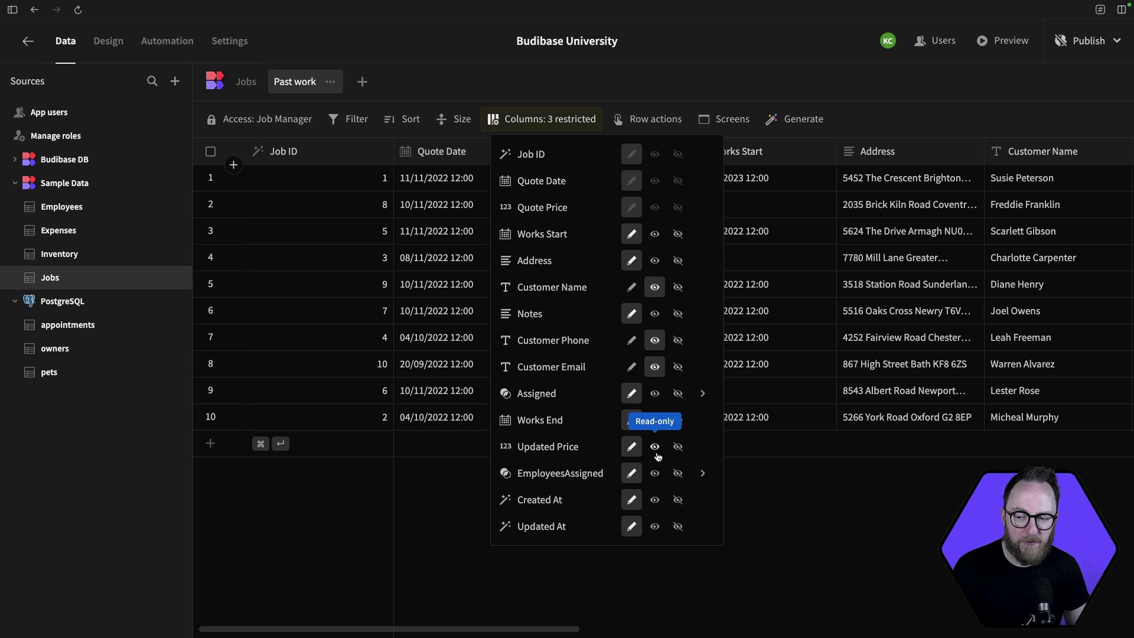
left_click(655, 448)
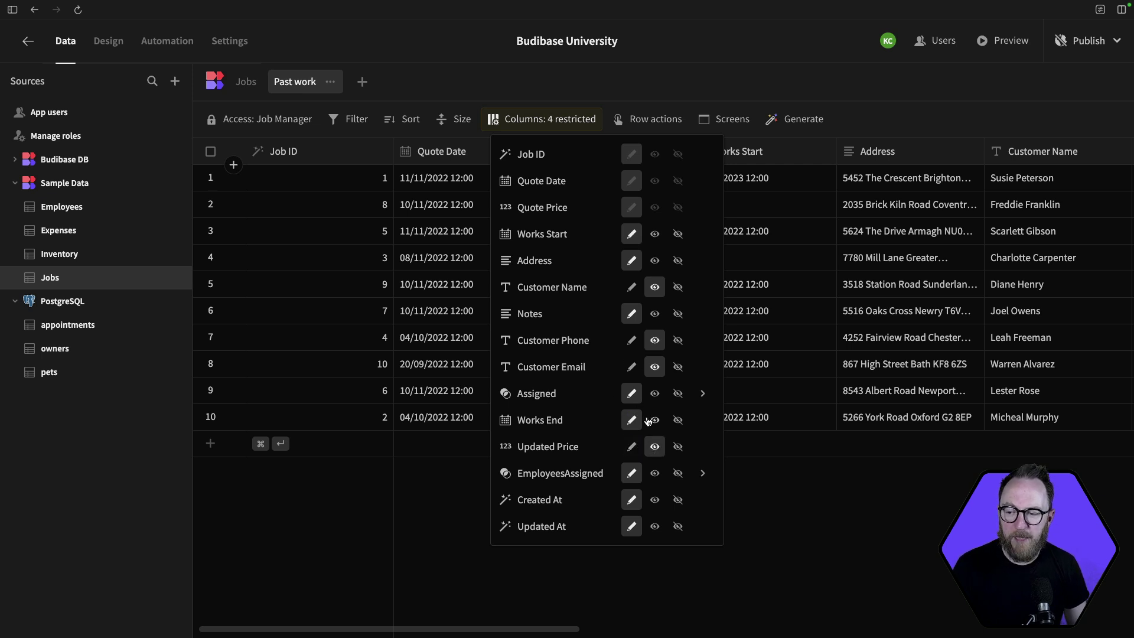
left_click(655, 420)
left_click(294, 81)
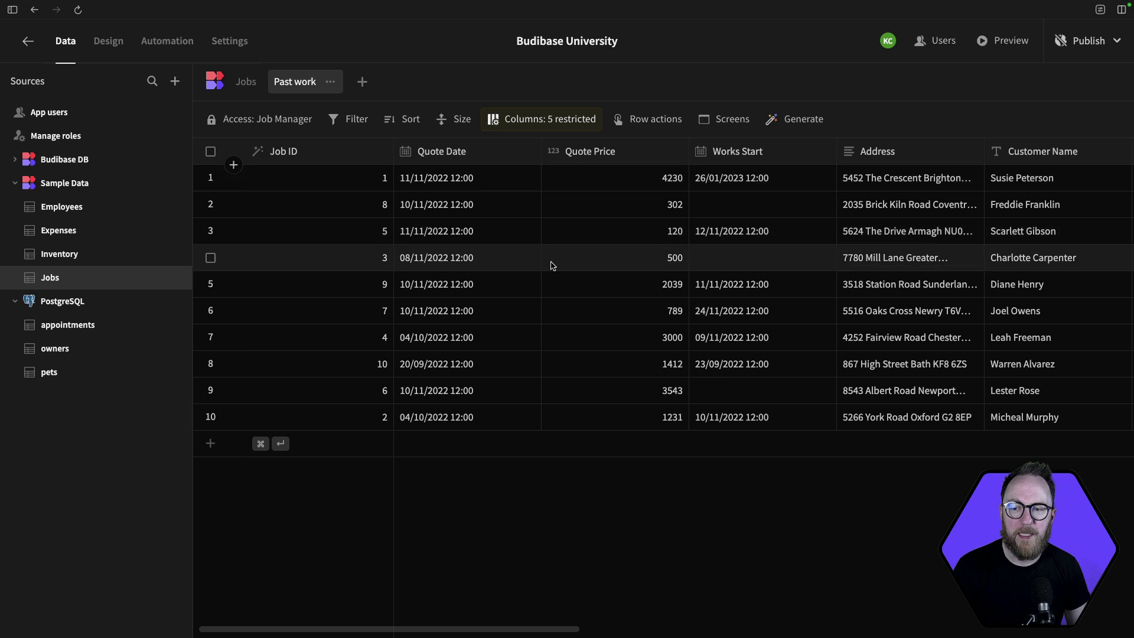
scroll(605, 257, "right", 2)
scroll(605, 257, "left", 2)
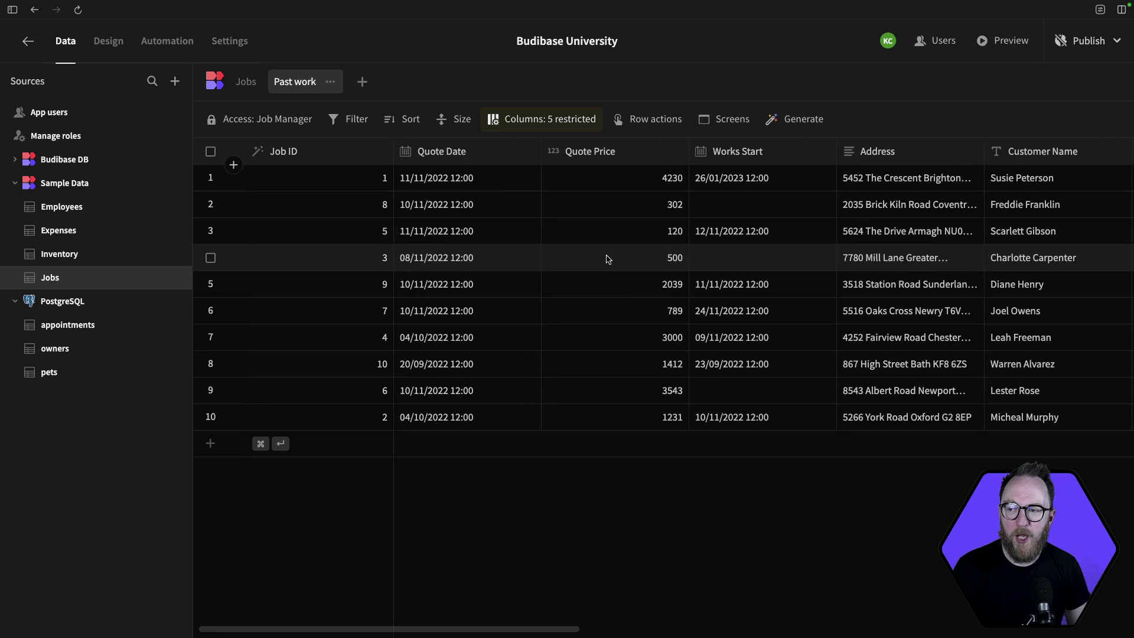
left_click(543, 119)
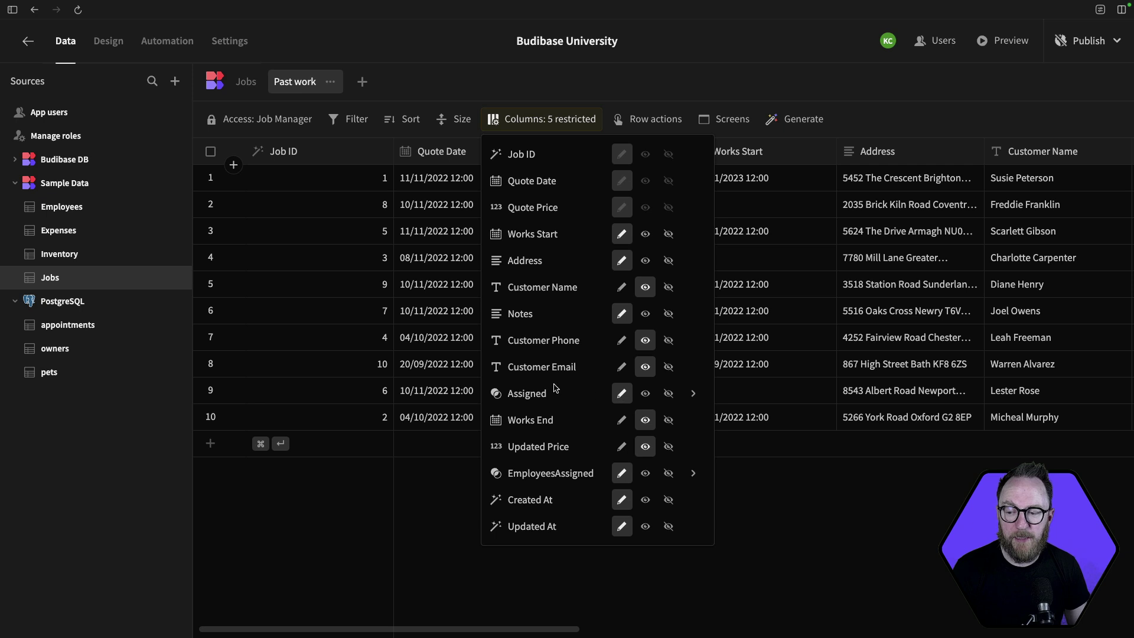
Step: Expose the Assigned employee's First Name and Last Name as read-only columns
left_click(693, 396)
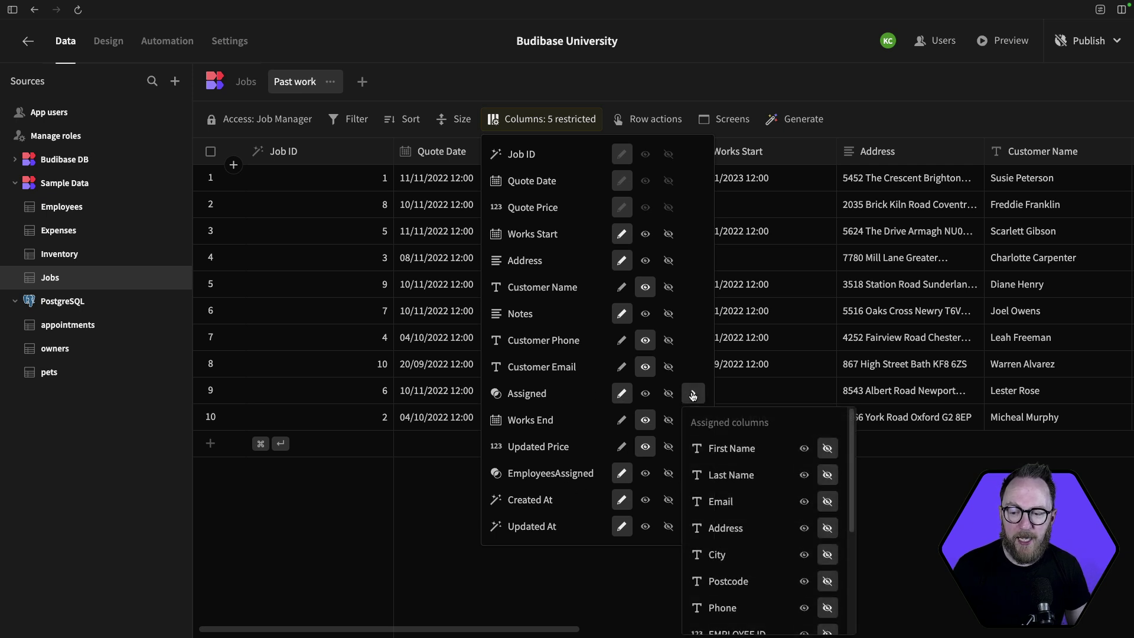
scroll(753, 471, "down", 3)
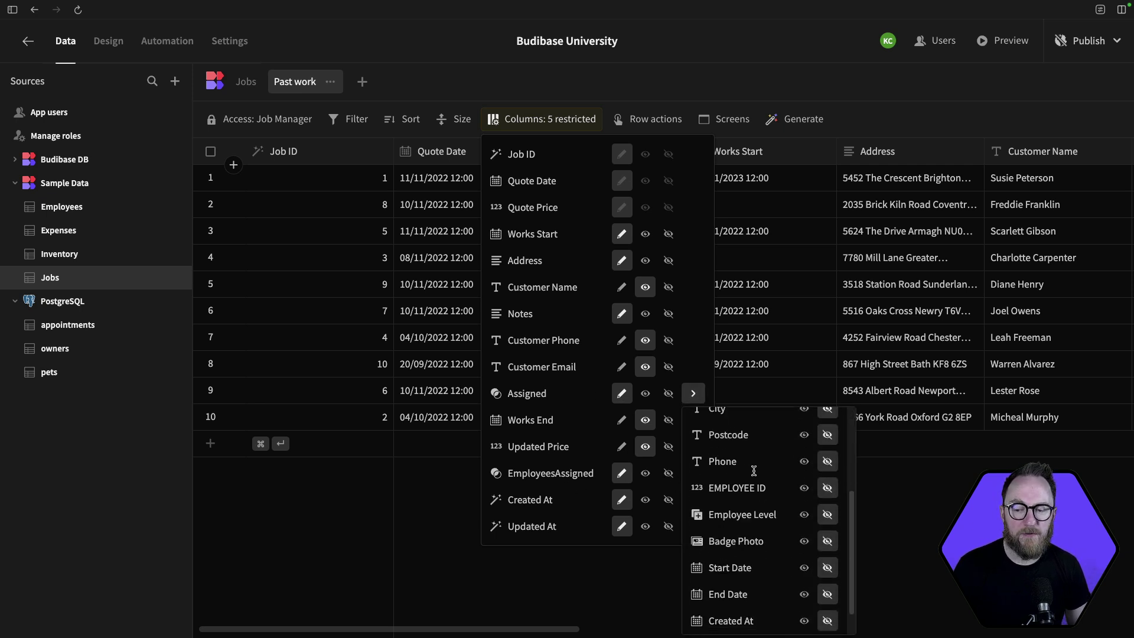
scroll(753, 471, "up", 3)
left_click(805, 452)
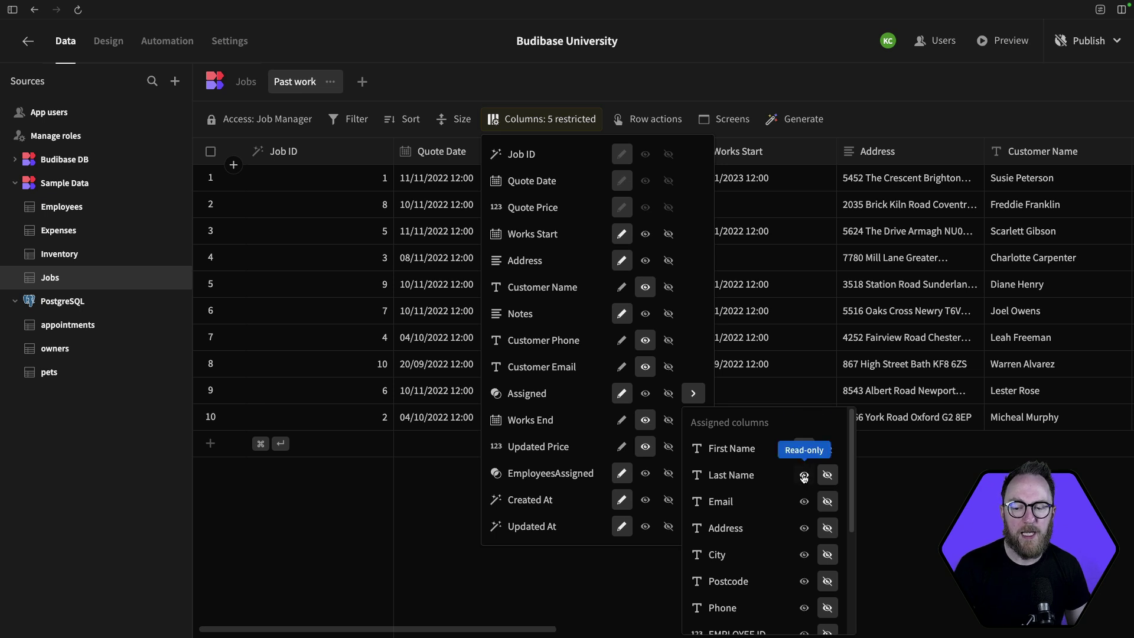
left_click(803, 476)
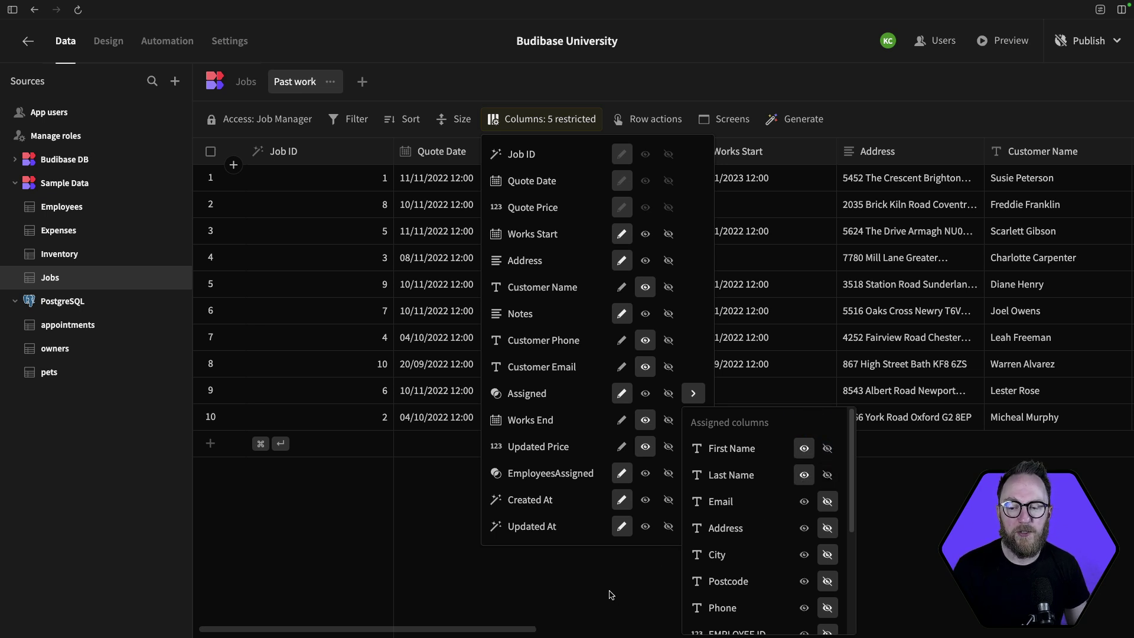
left_click(609, 595)
scroll(888, 279, "right", 3)
scroll(889, 279, "right", 5)
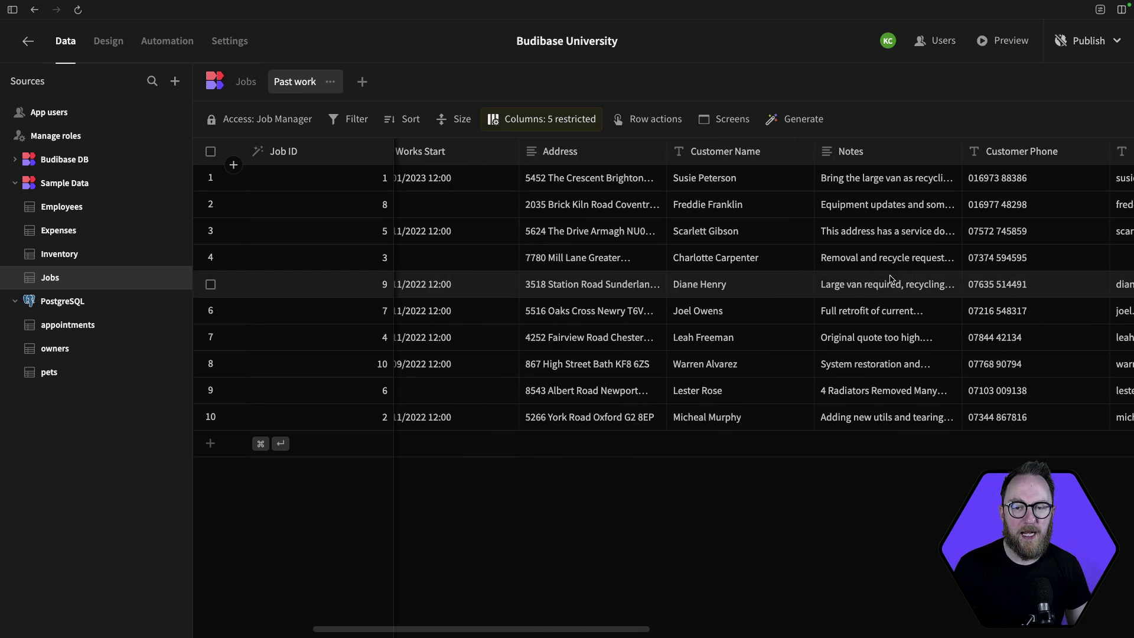
scroll(889, 279, "right", 4)
scroll(889, 279, "right", 4)
scroll(889, 279, "right", 4)
scroll(888, 280, "right", 4)
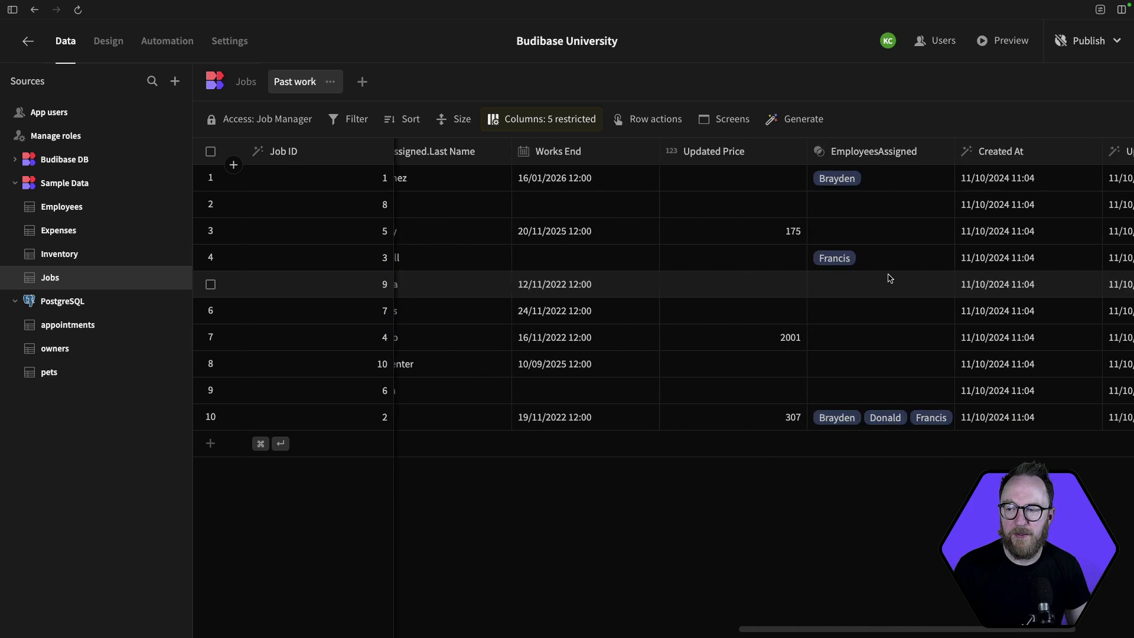
scroll(889, 279, "right", 3)
scroll(889, 278, "left", 3)
scroll(887, 278, "left", 2)
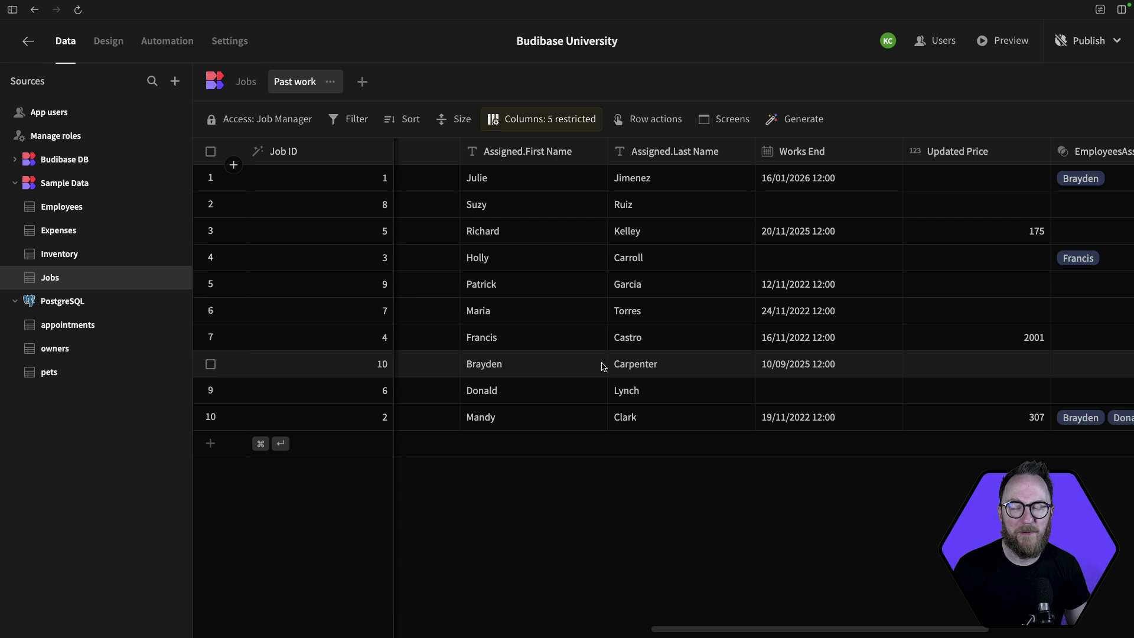
scroll(461, 257, "left", 5)
Step: Change the view's access role from Job Manager to App power user
left_click(292, 117)
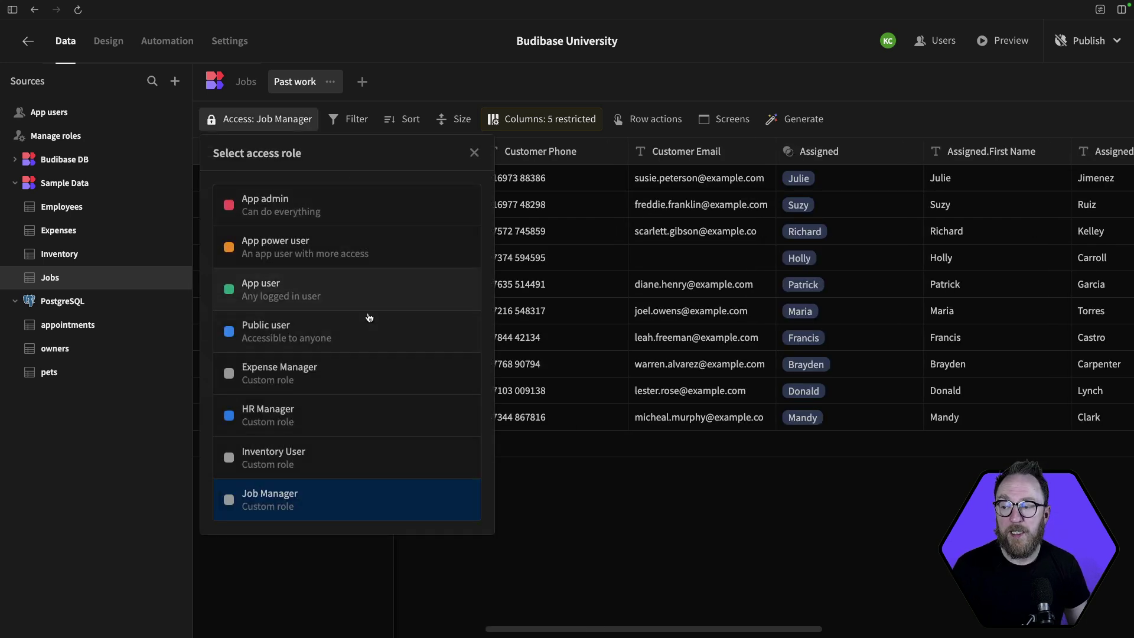
left_click(290, 295)
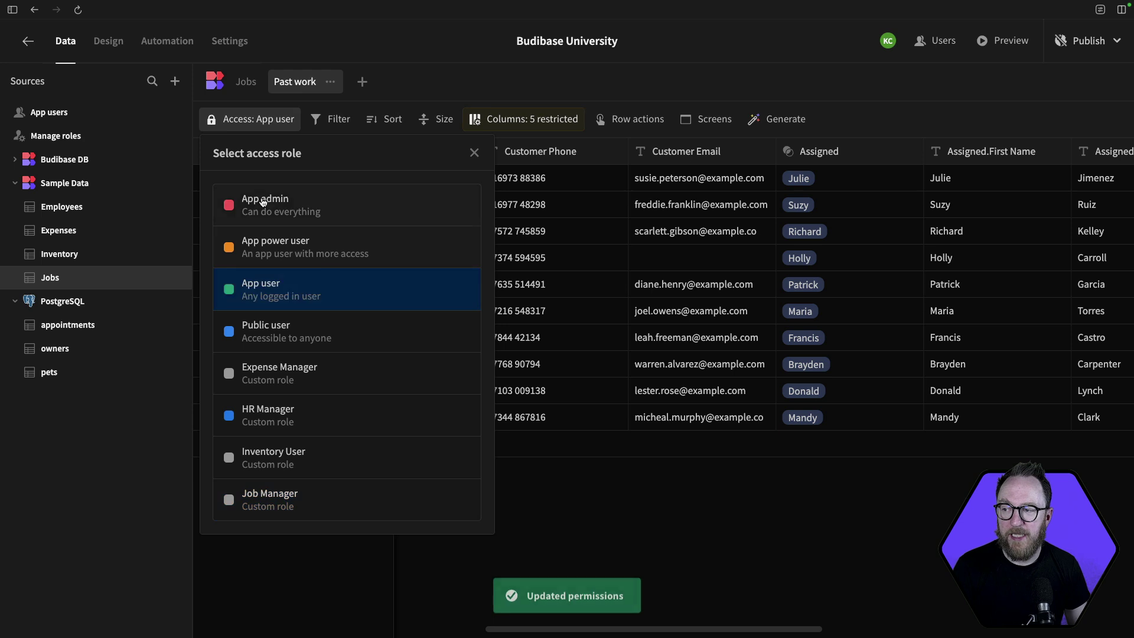
left_click(249, 121)
left_click(249, 121)
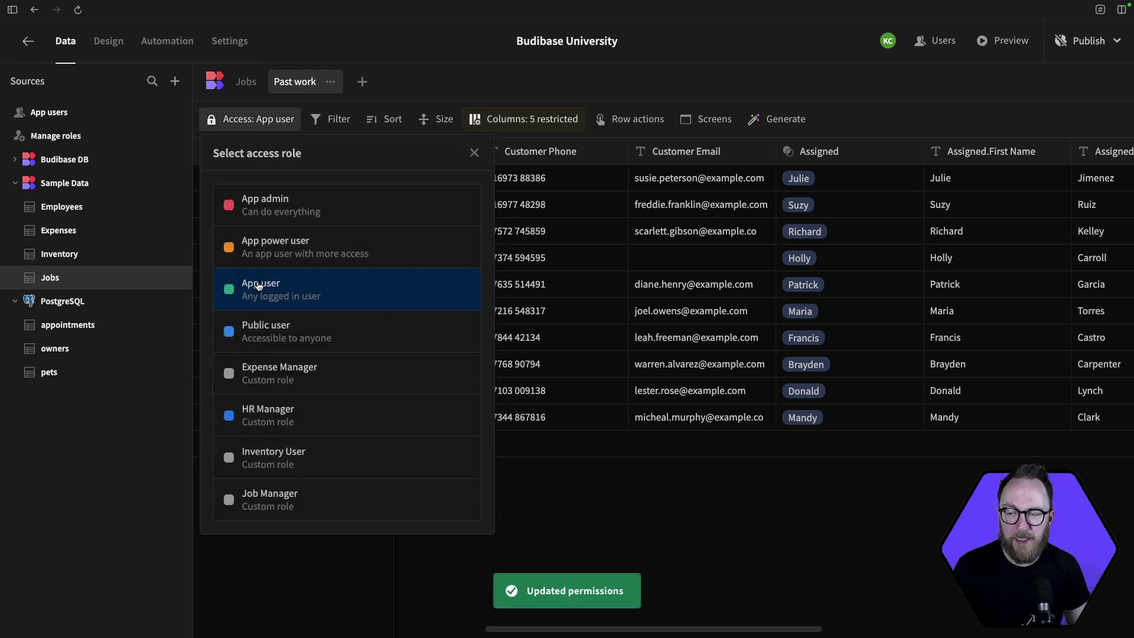
left_click(257, 245)
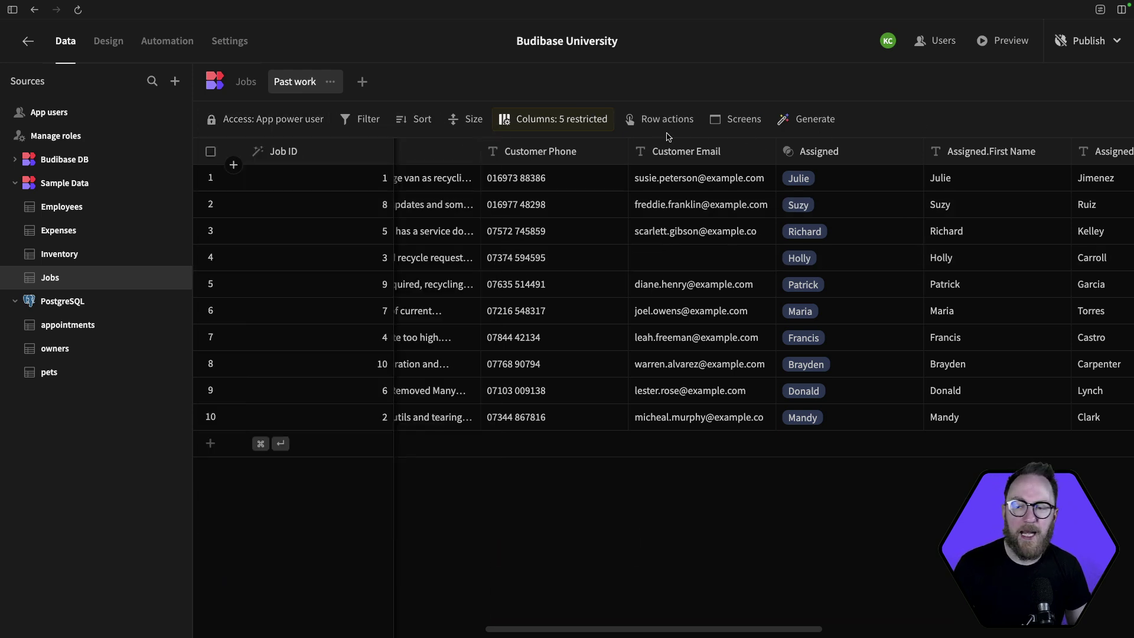
Step: Enable the Approve row action on the view and try it on row 1
left_click(663, 118)
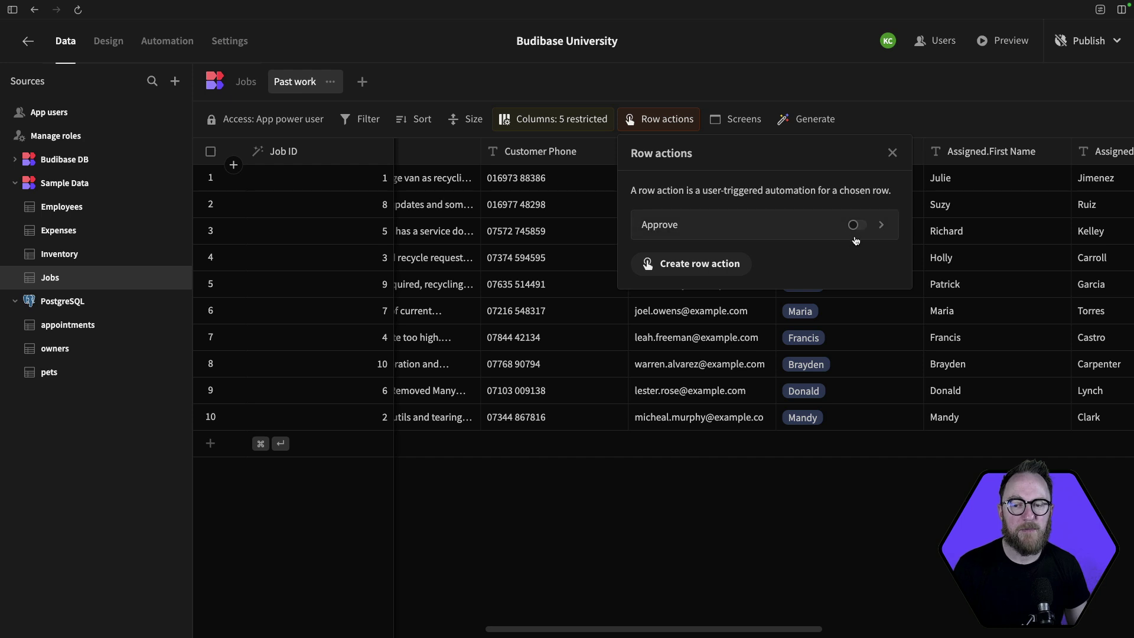
left_click(856, 224)
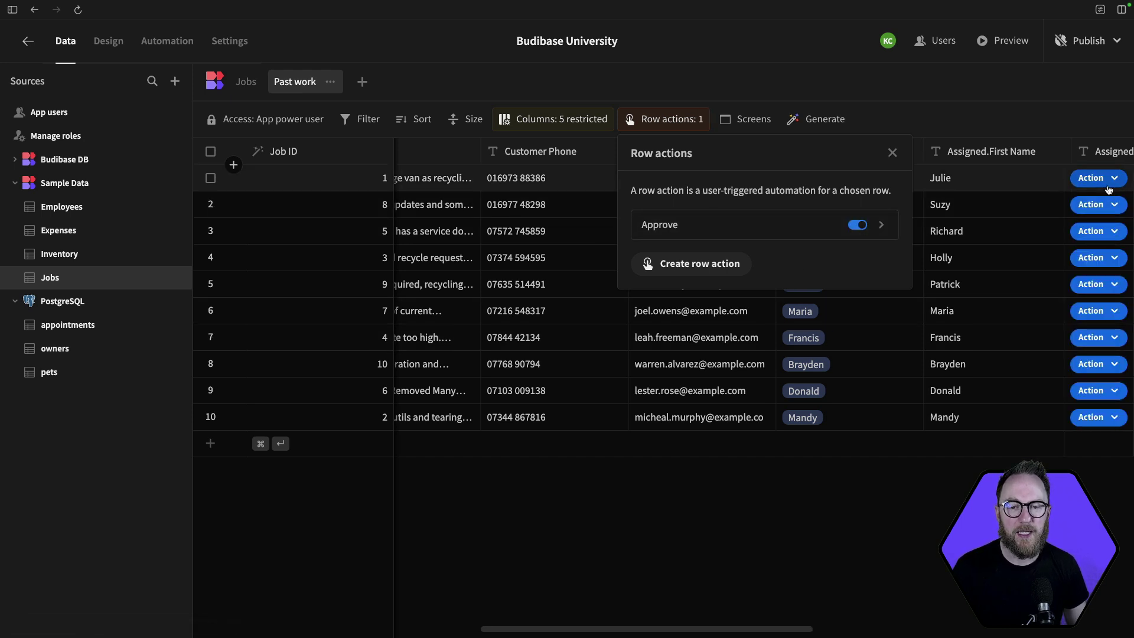
left_click(1108, 179)
left_click(1108, 182)
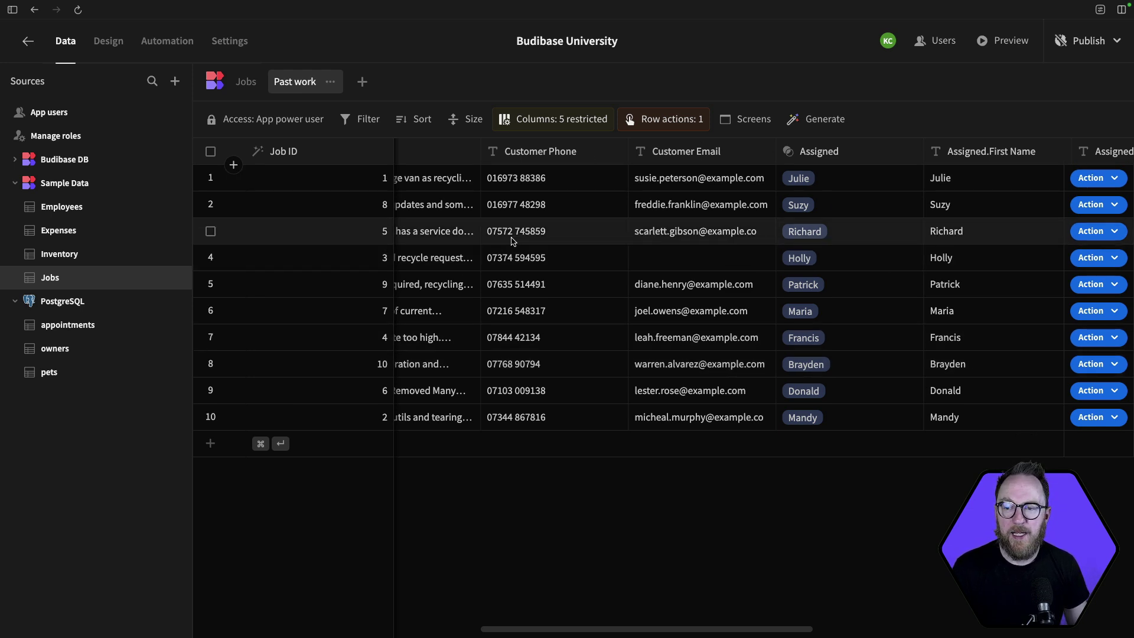
Step: Generate an inline-editable table screen for Past work and preview it
left_click(749, 119)
left_click(768, 230)
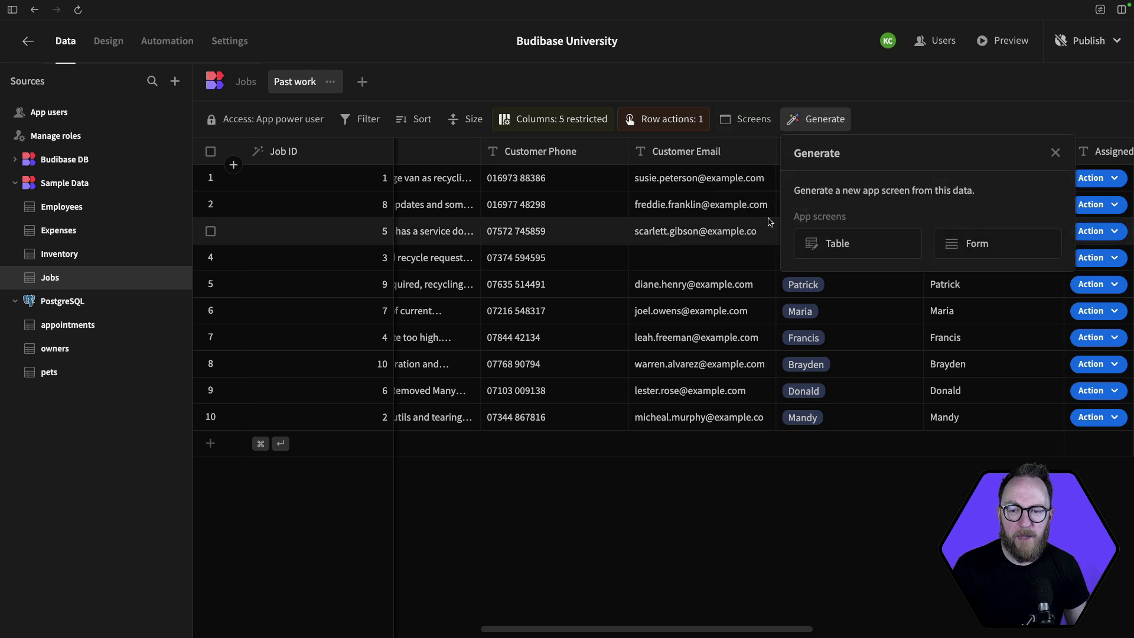
left_click(858, 249)
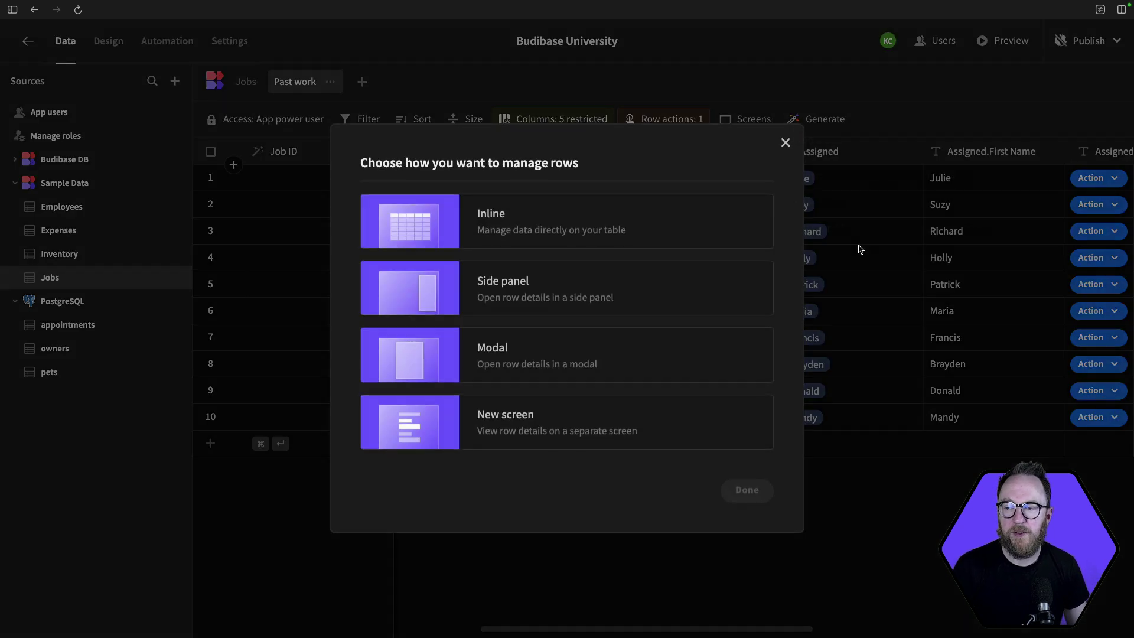
left_click(490, 238)
left_click(735, 495)
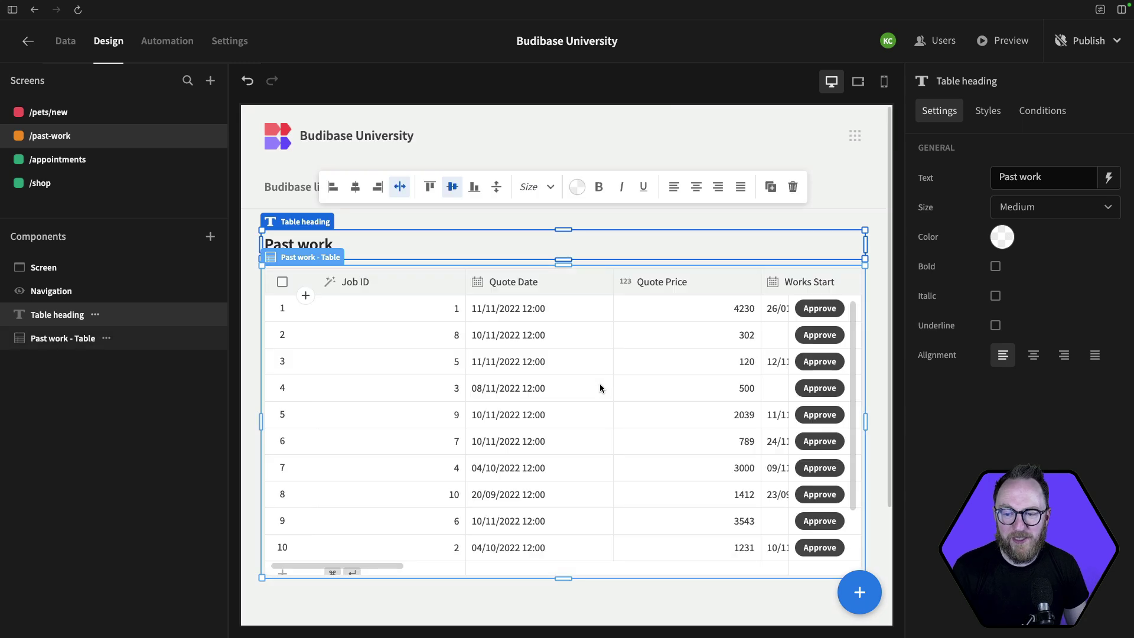
key("ctrl+Return")
scroll(610, 384, "right", 2)
double_click(657, 303)
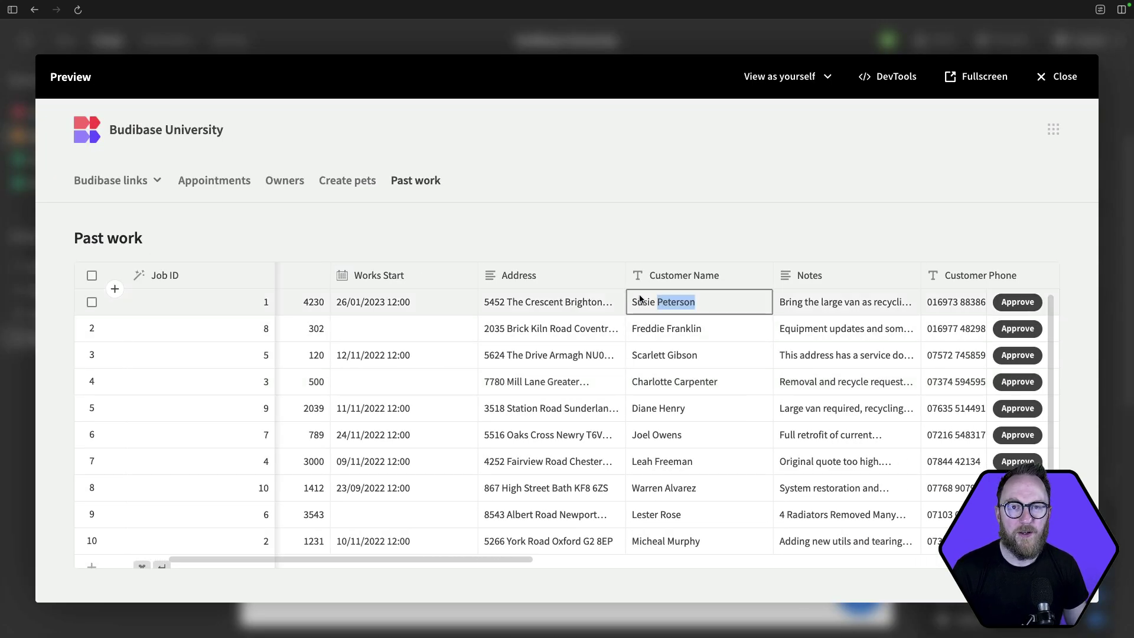
triple_click(800, 303)
double_click(657, 305)
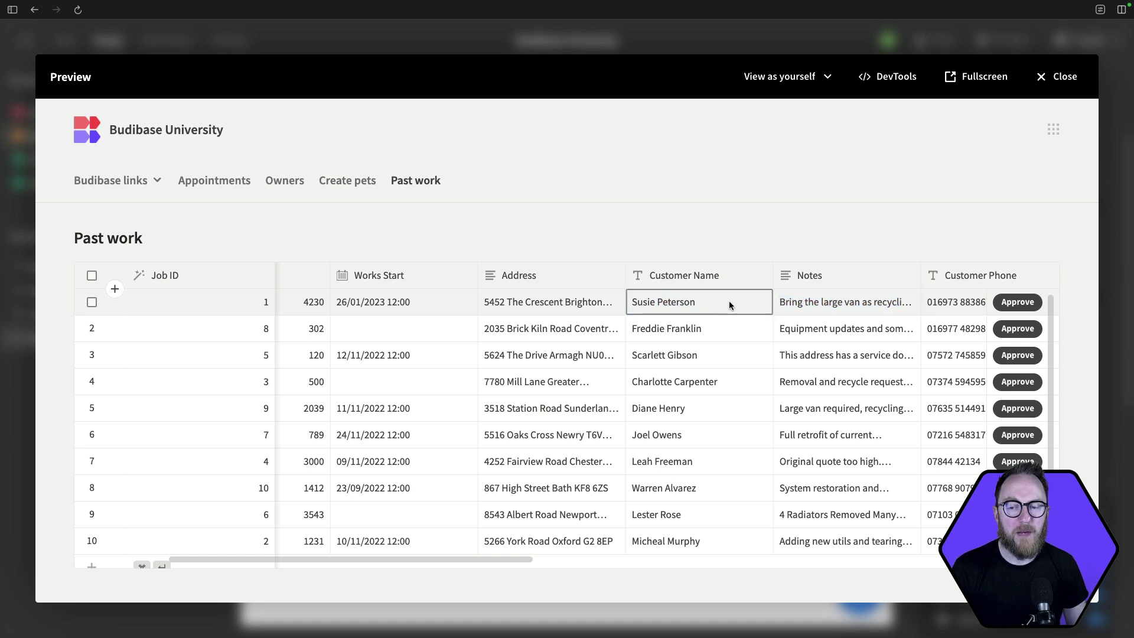
double_click(829, 302)
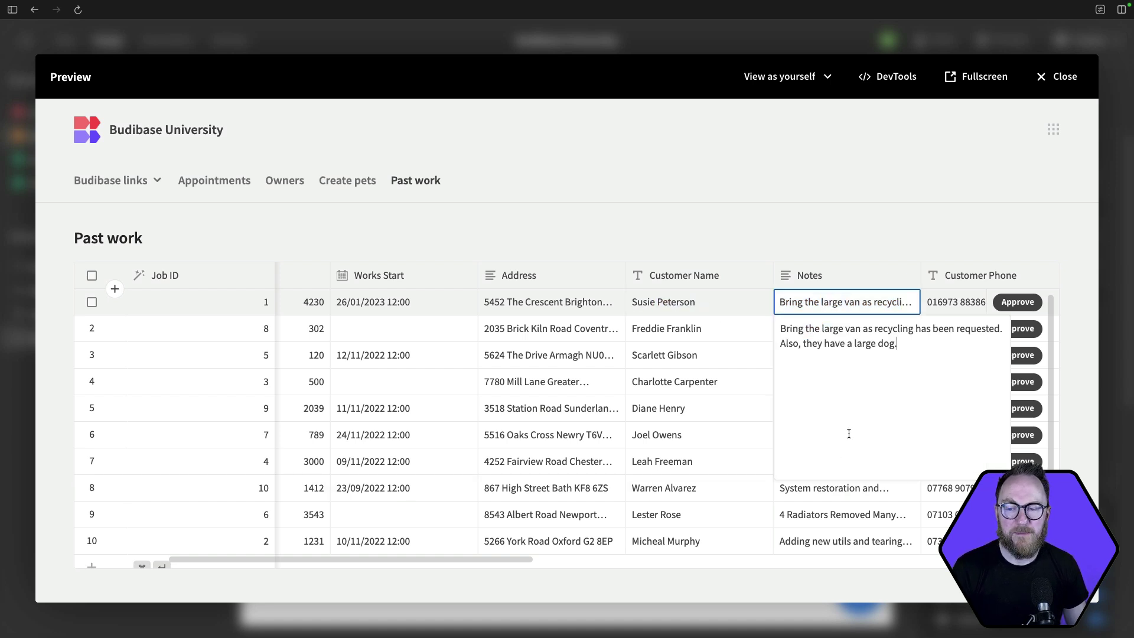
left_click(668, 368)
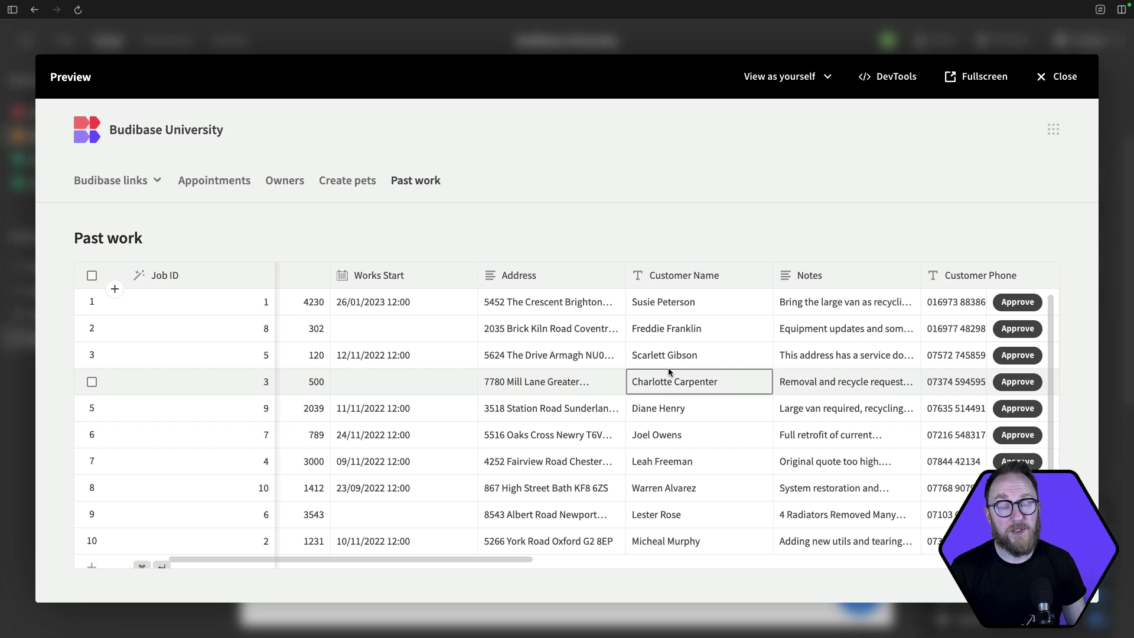